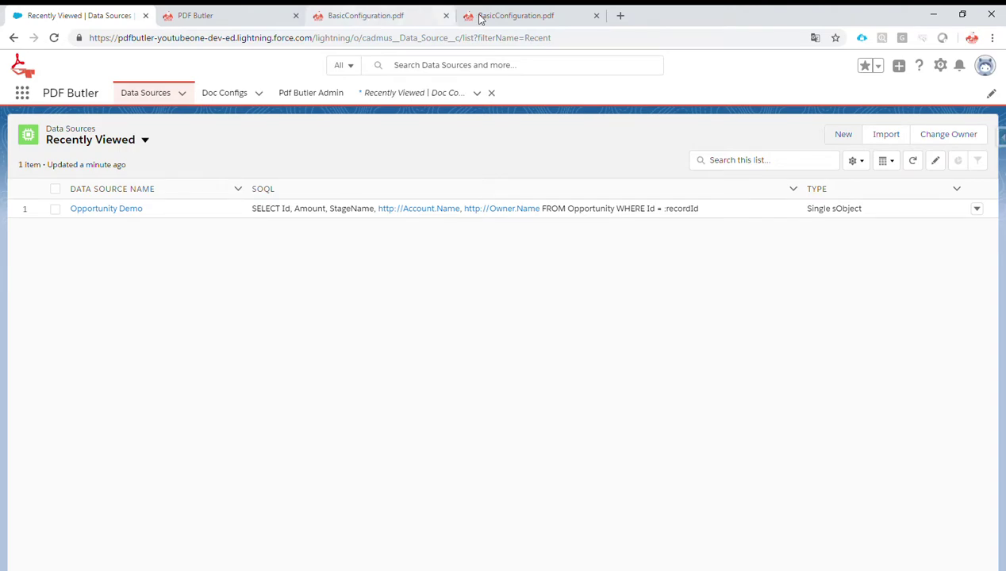
# Review the PARAGRAPH guide, then start a new SOQL data source
pyautogui.click(393, 19)
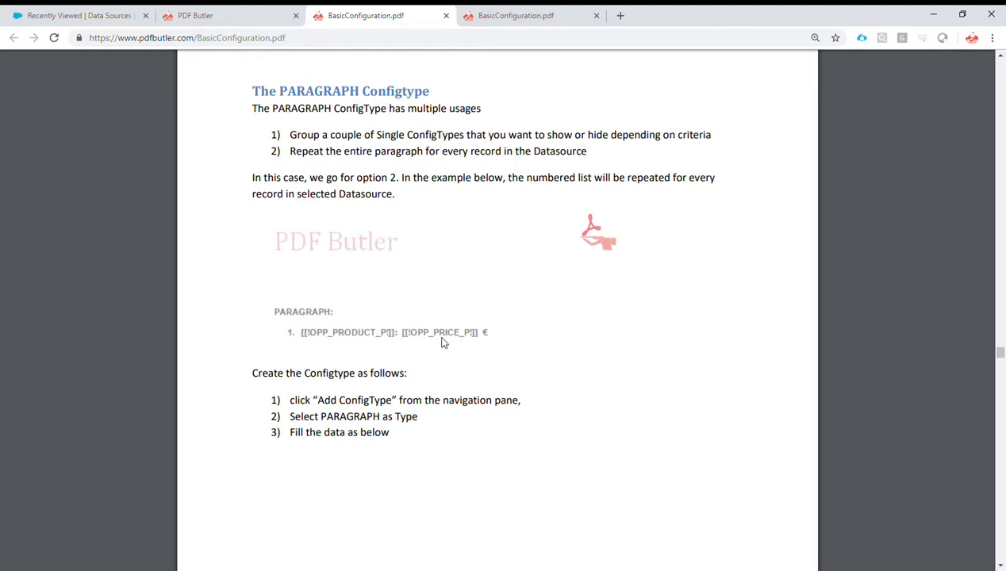
pyautogui.click(81, 16)
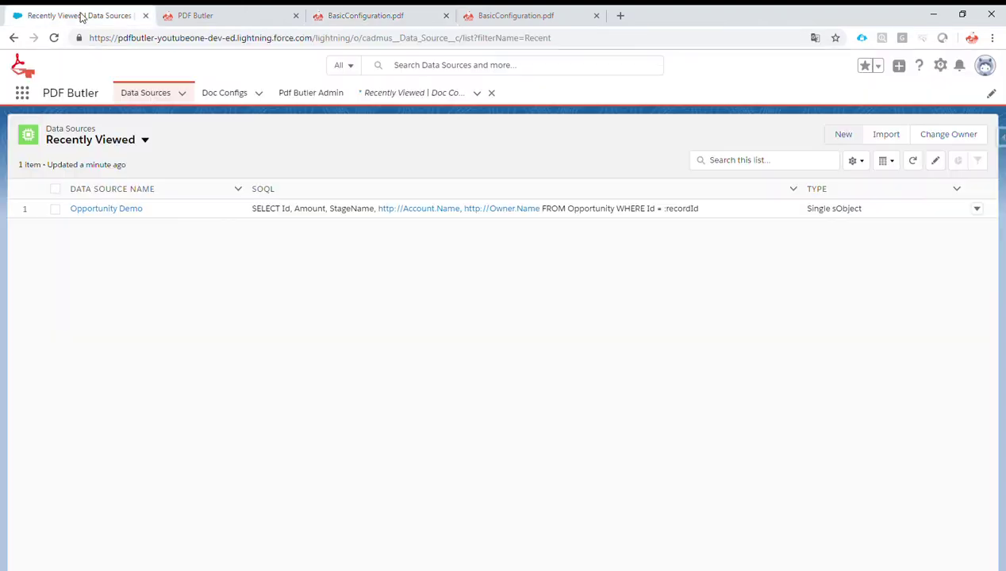
pyautogui.click(842, 135)
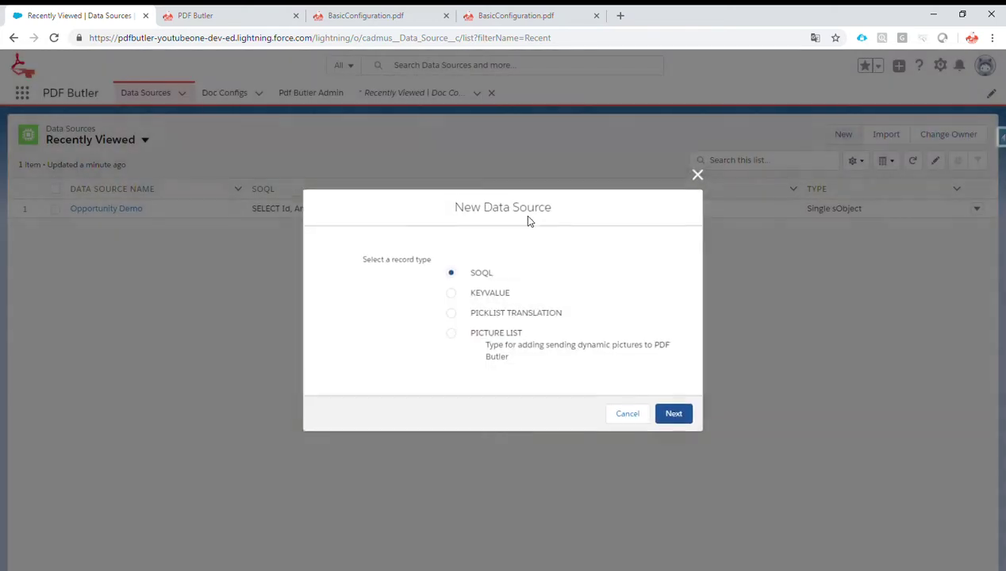
pyautogui.click(687, 412)
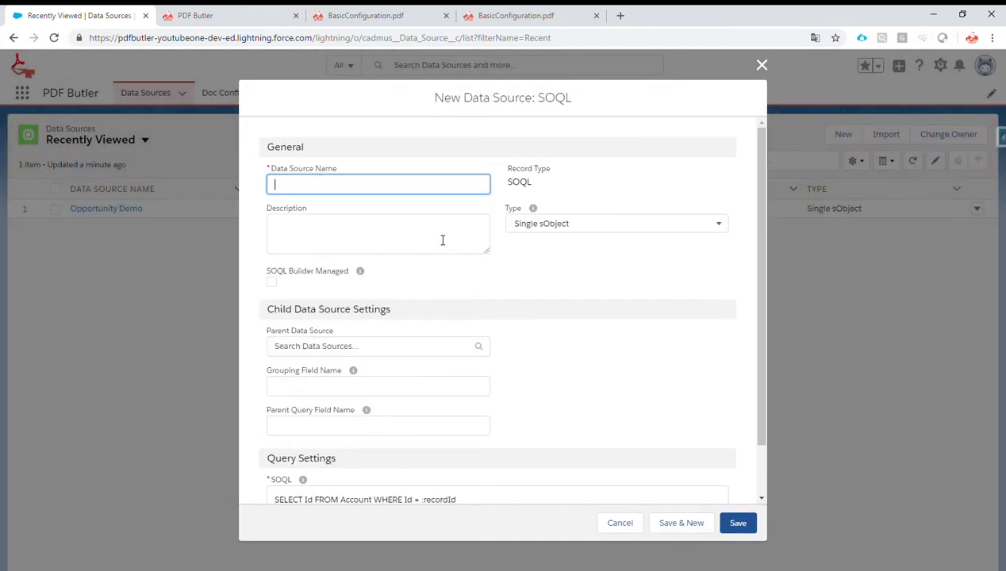
# Name the data source 'Opportunity Line Items', set its type to List of sObjects, and find the query in the guide
pyautogui.write('Opportunity LIne I')
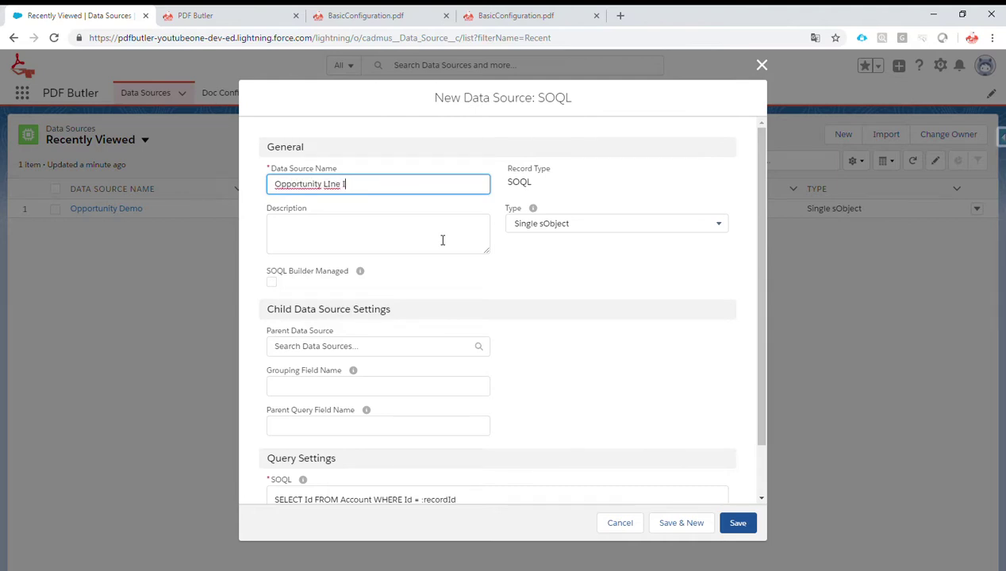
pyautogui.write('ne Items')
pyautogui.click(569, 234)
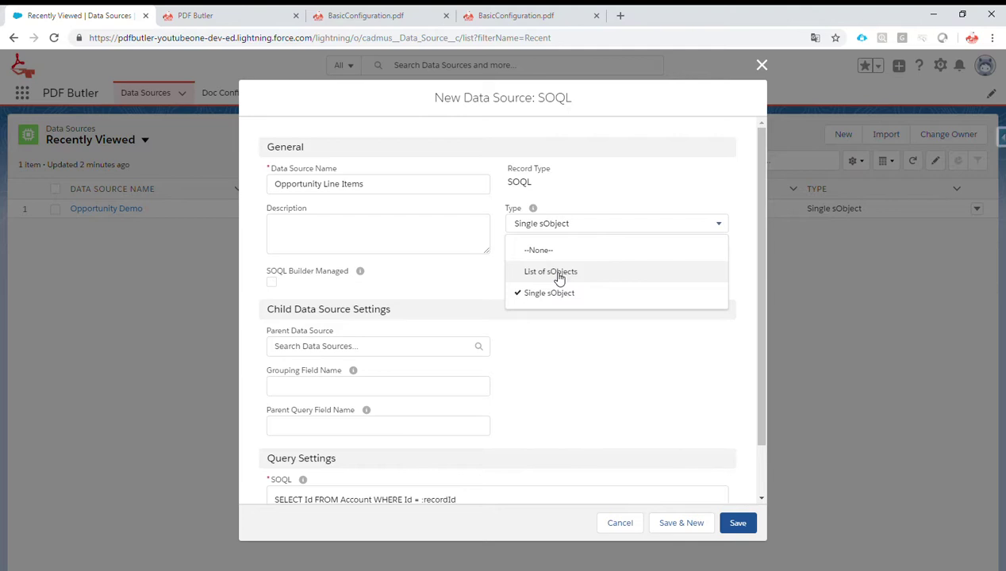
pyautogui.click(559, 274)
pyautogui.scroll(-2, 476, 310)
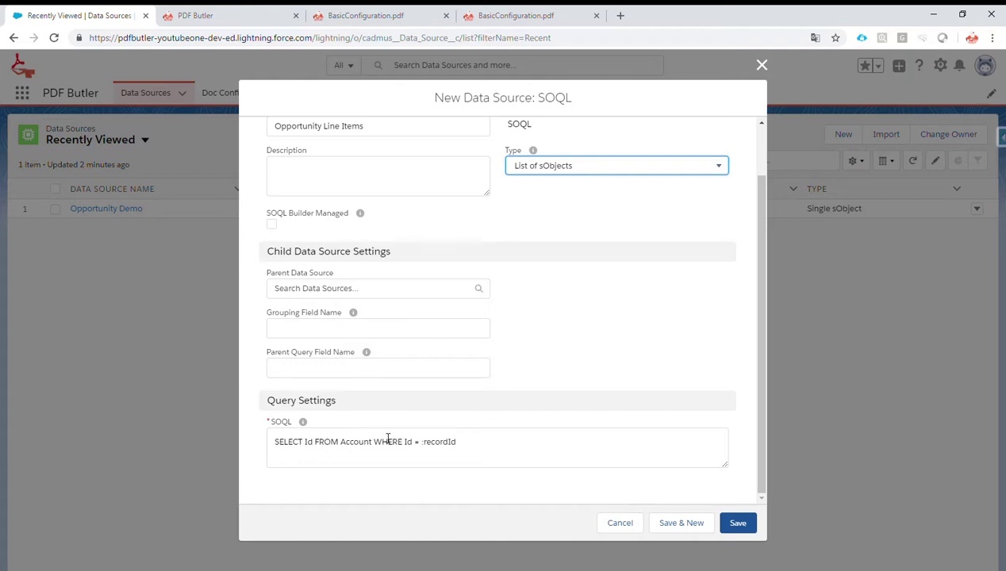
pyautogui.click(512, 20)
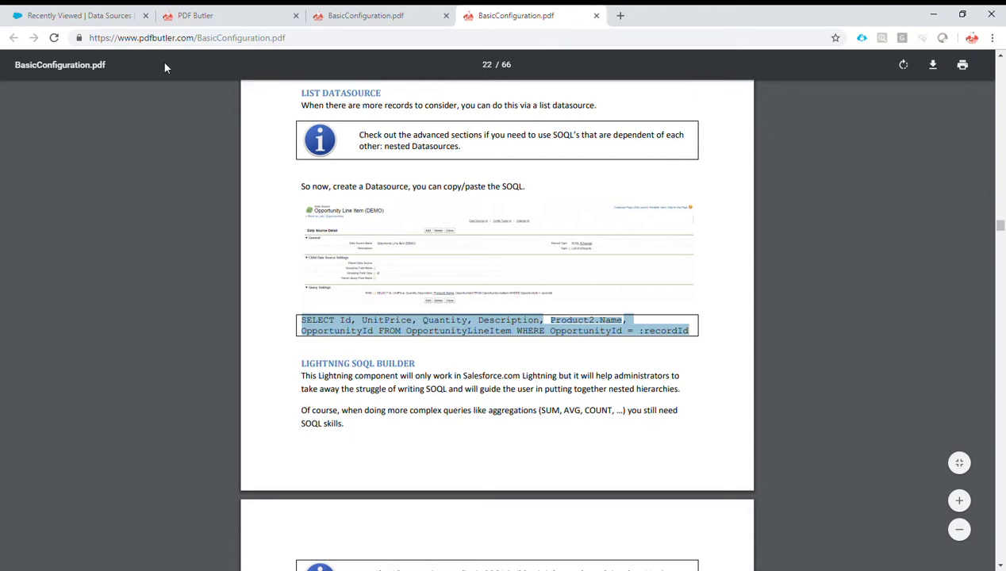
# Replace the default query with the copied OpportunityLineItem SOQL and save the data source
pyautogui.click(104, 20)
pyautogui.click(367, 439)
pyautogui.hotkey('ctrl', 'a')
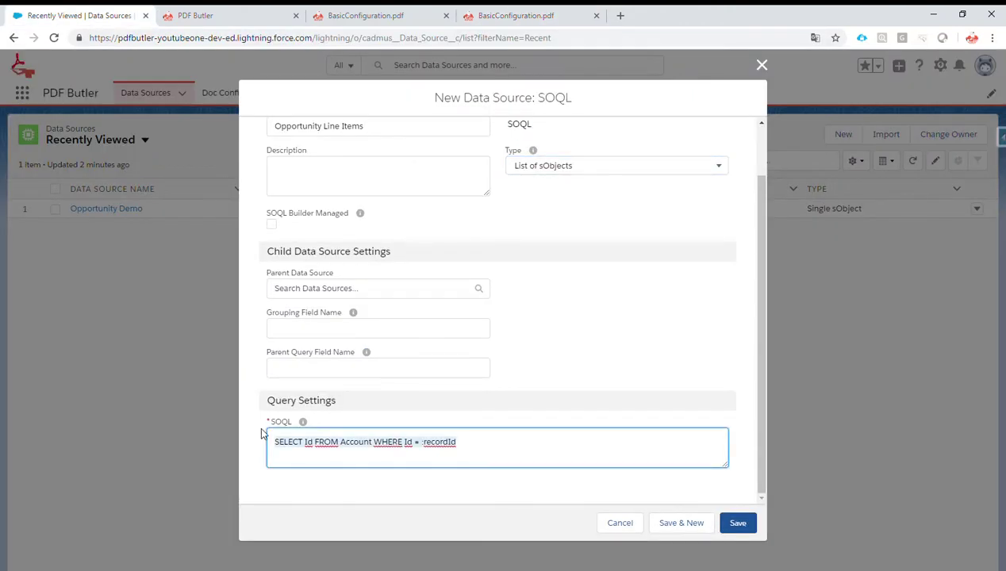
pyautogui.write('SELECT Id, UnitPrice, Quantity, Description, Product2.Name, OpportunityId FROM OpportunityLineItem WHERE OpportunityId = :recordId')
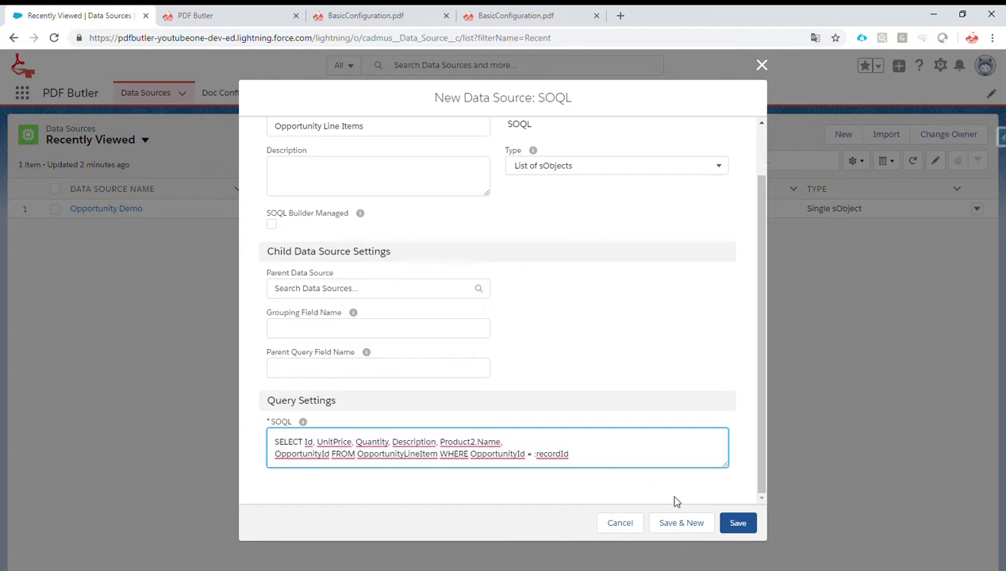
pyautogui.click(739, 523)
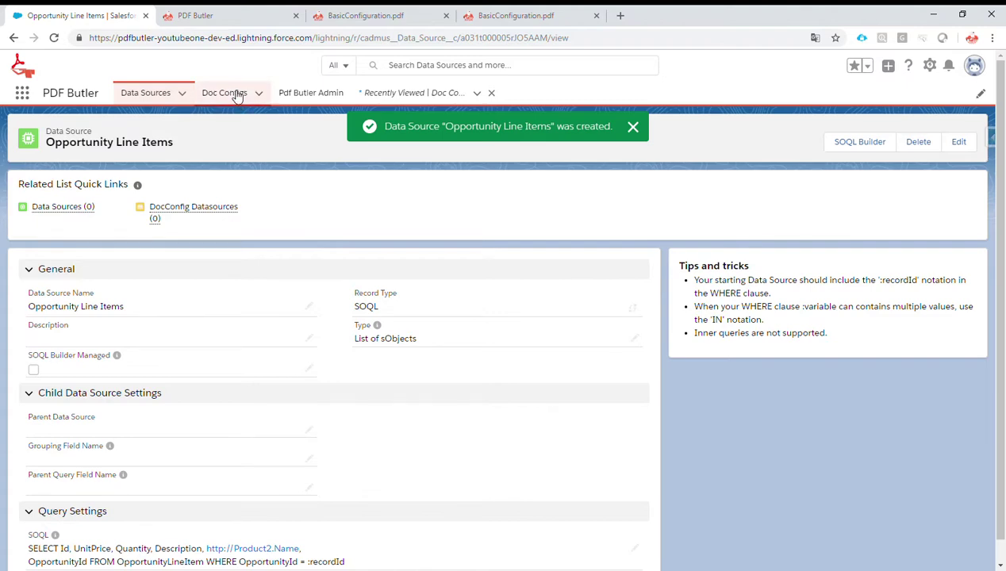
pyautogui.click(236, 94)
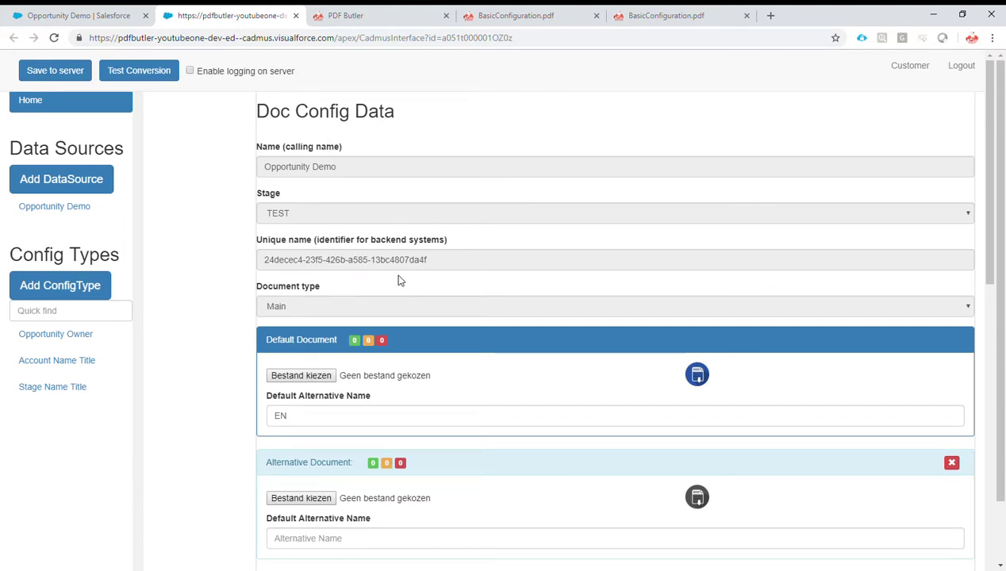
# Add Opportunity Line Items to Opportunity Demo with UnitPrice as CURRENCY and Quantity as NUMBER
pyautogui.click(83, 181)
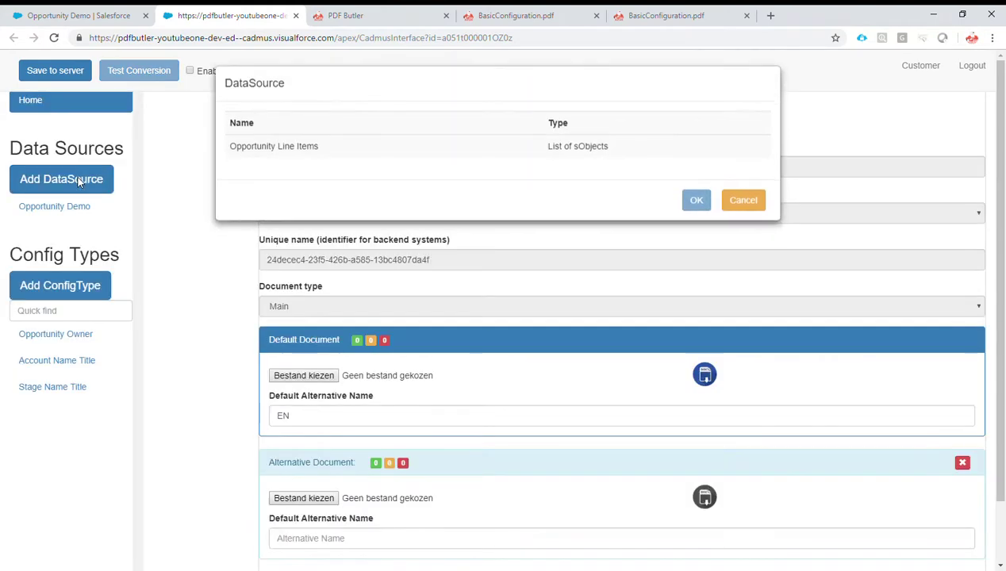
pyautogui.click(310, 153)
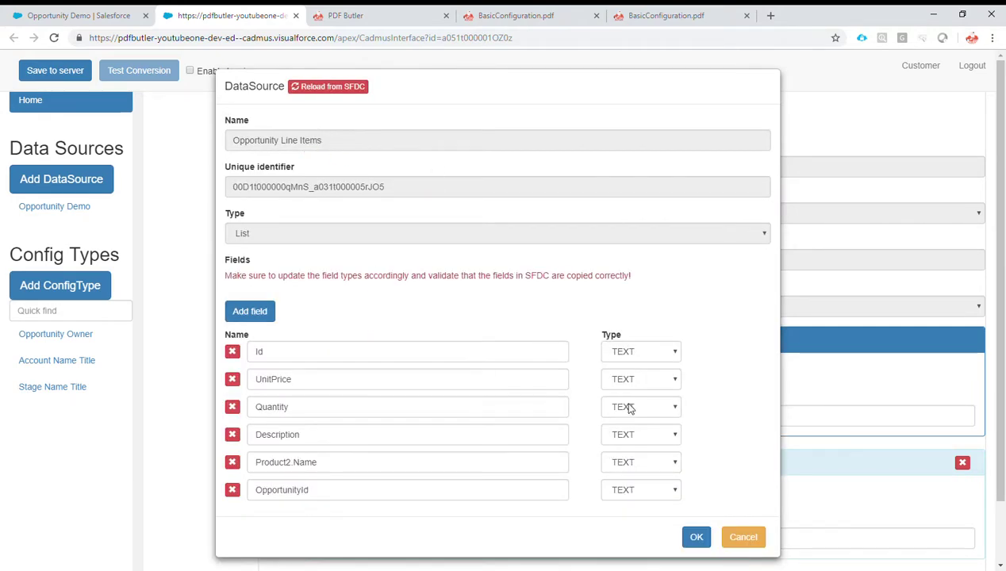
pyautogui.click(641, 379)
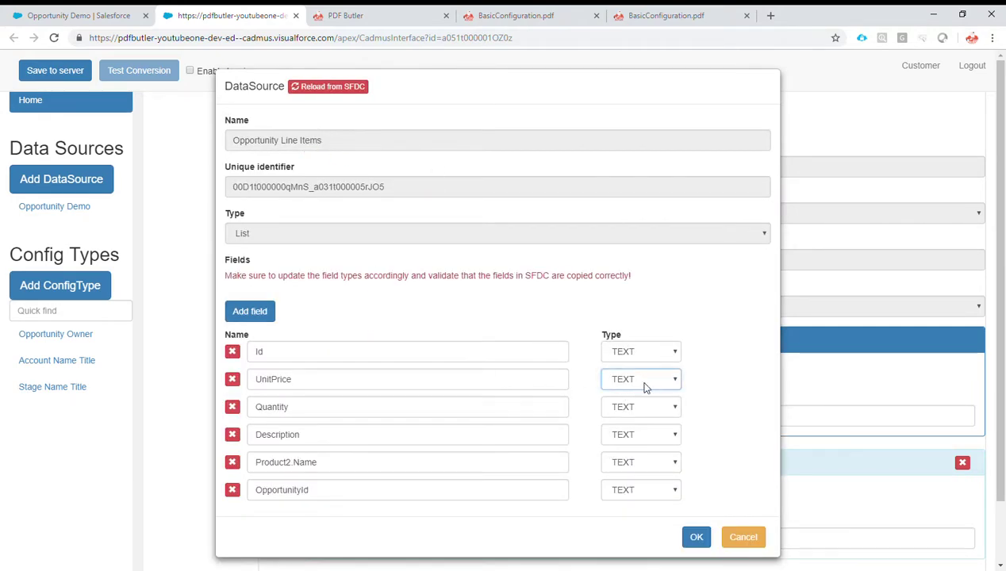
pyautogui.click(640, 452)
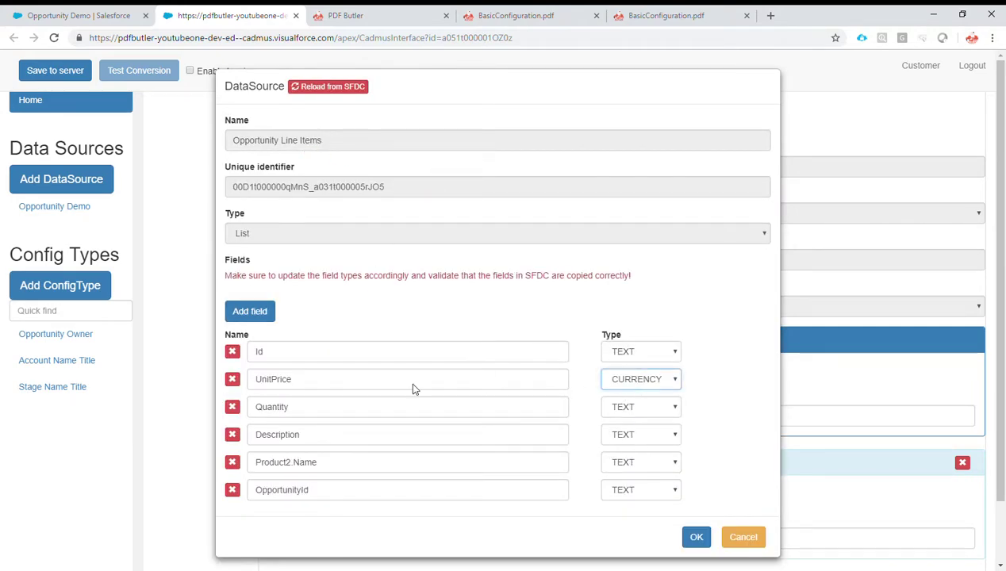
pyautogui.click(647, 412)
pyautogui.click(639, 436)
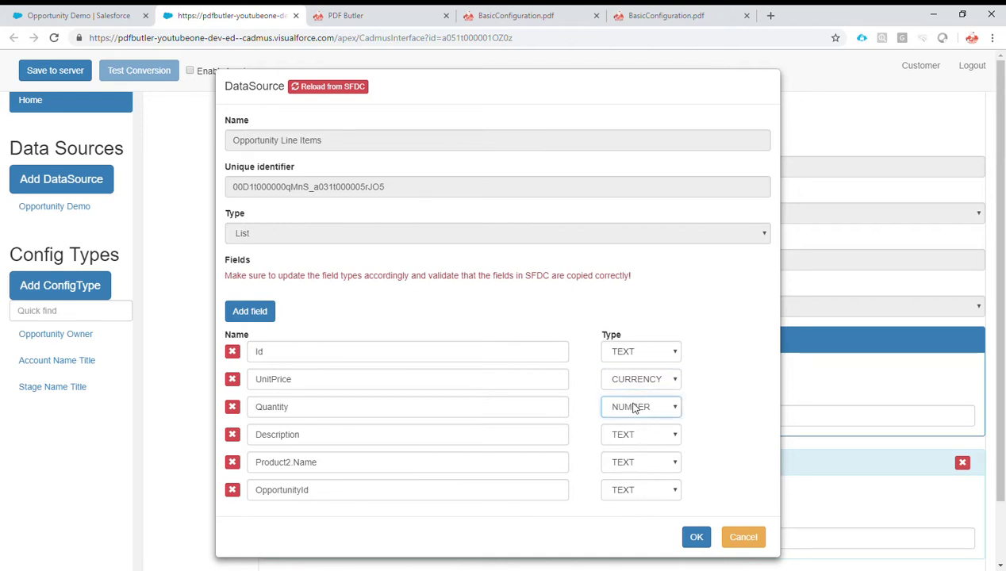
pyautogui.click(693, 539)
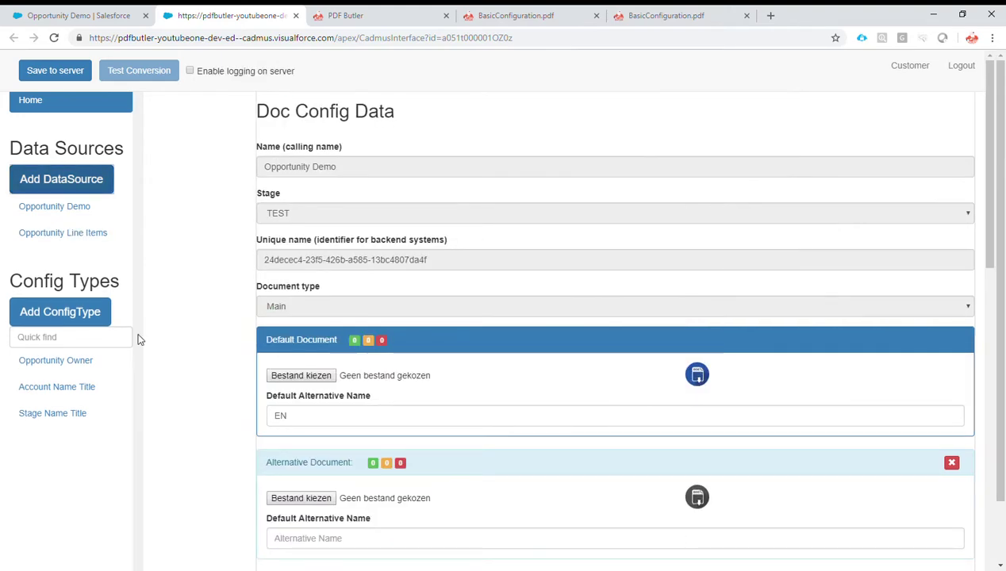
pyautogui.click(83, 315)
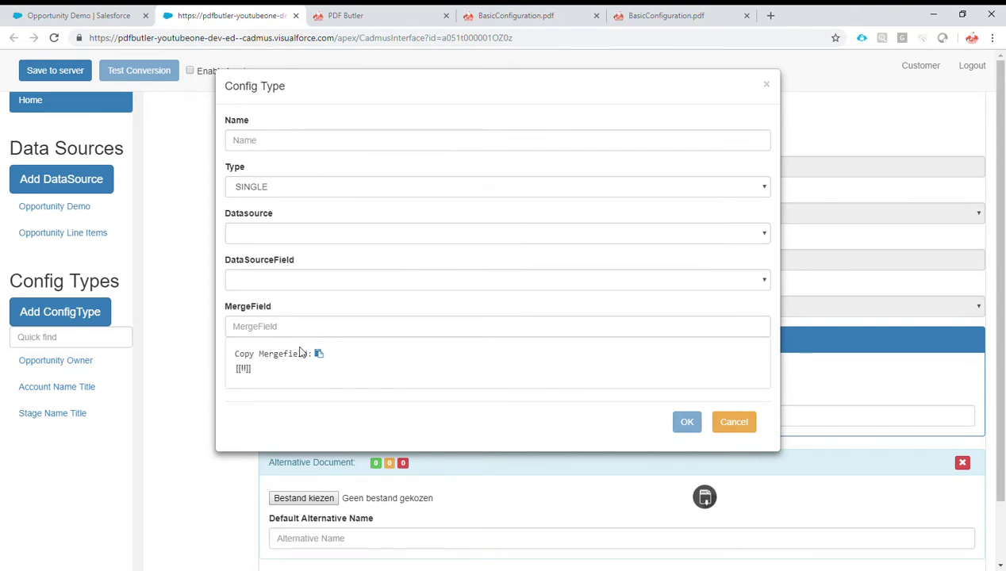
# Name the new config type 'Products', with type PARAGRAPH and datasource Opportunity Line Items
pyautogui.click(265, 148)
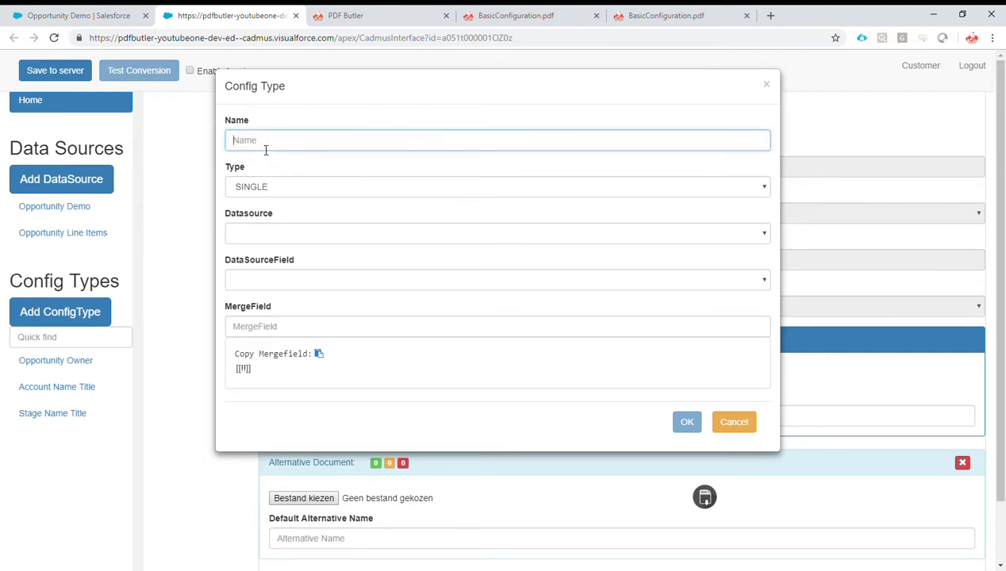
pyautogui.write('Products')
pyautogui.press('Tab')
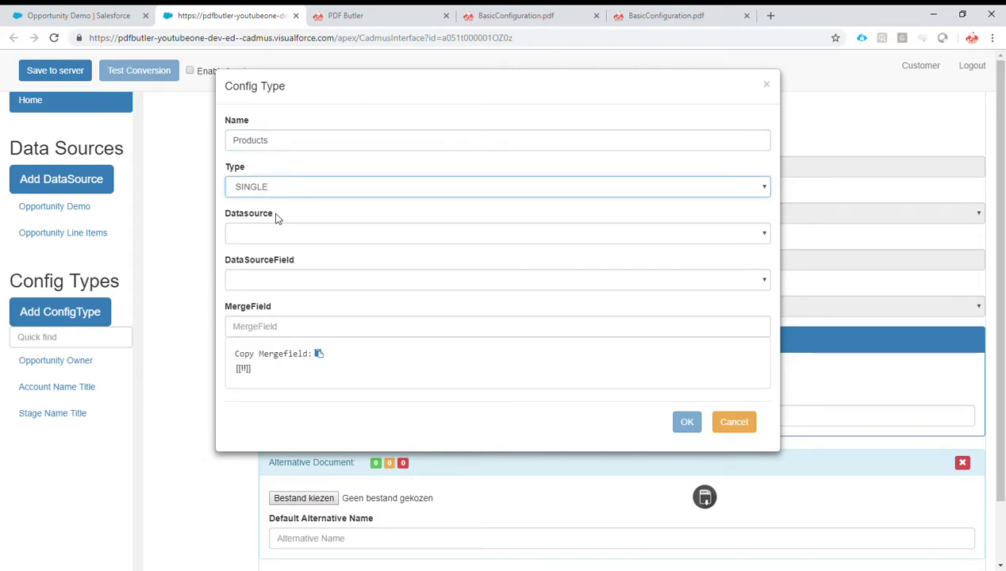
pyautogui.press('Down')
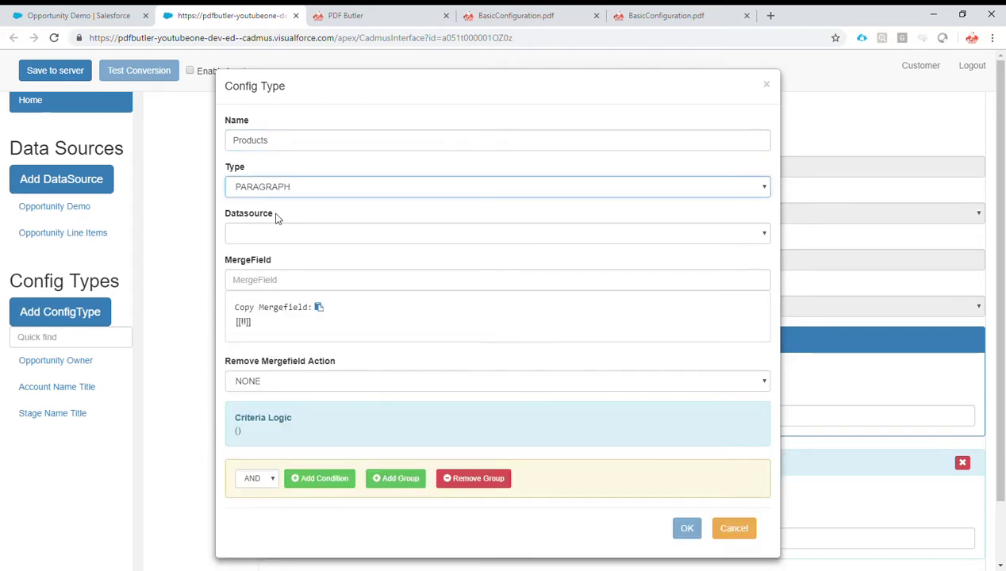
pyautogui.press('Tab')
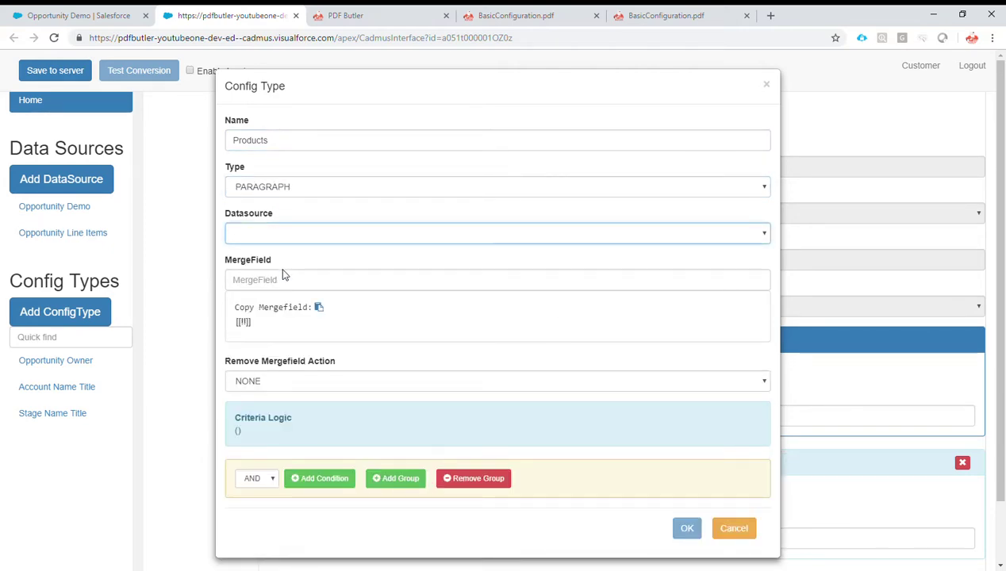
pyautogui.press('Down')
pyautogui.press('Down')
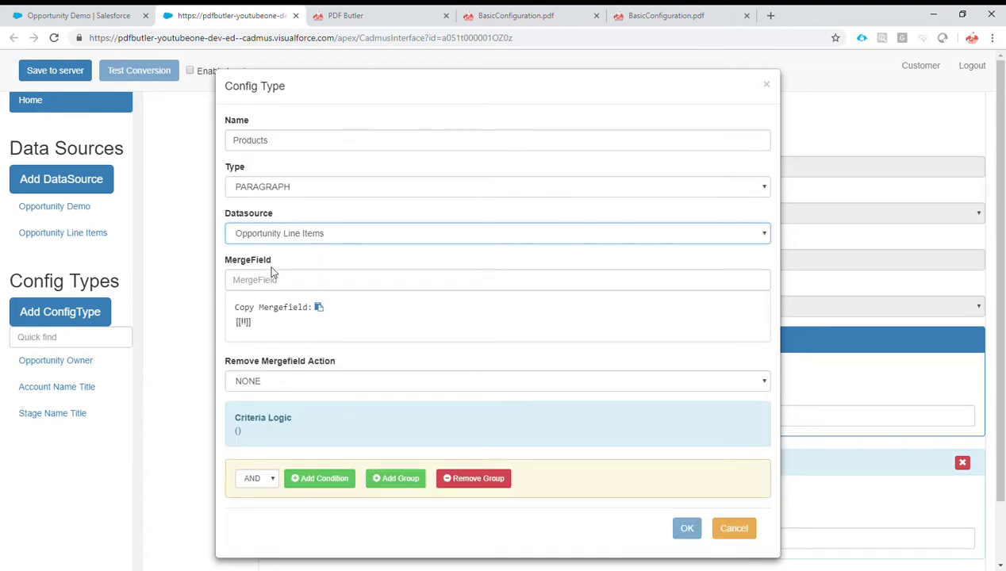
pyautogui.press('Tab')
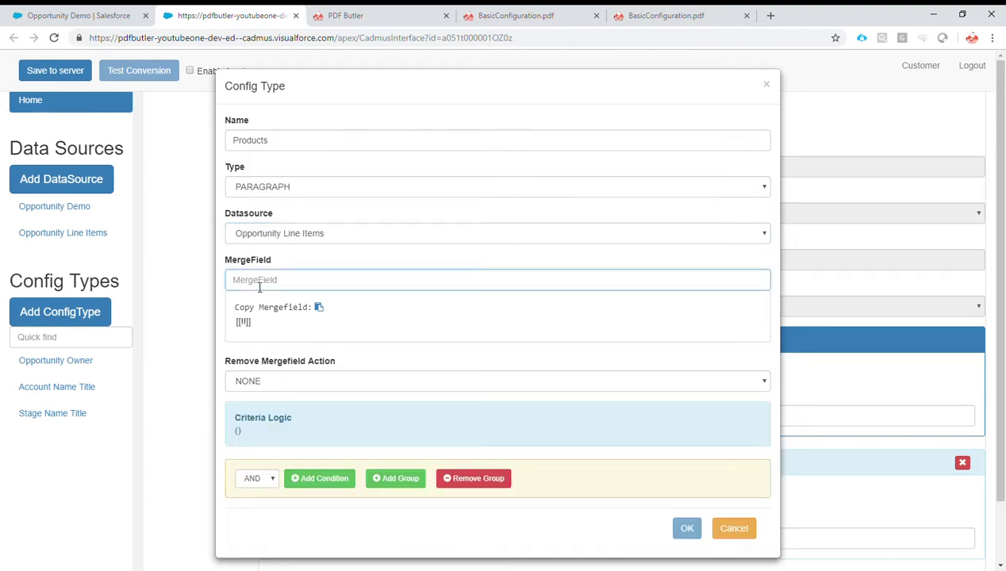
# Enter OPP_PRODUCT_P as the merge field, checking the guide for the name
pyautogui.click(512, 17)
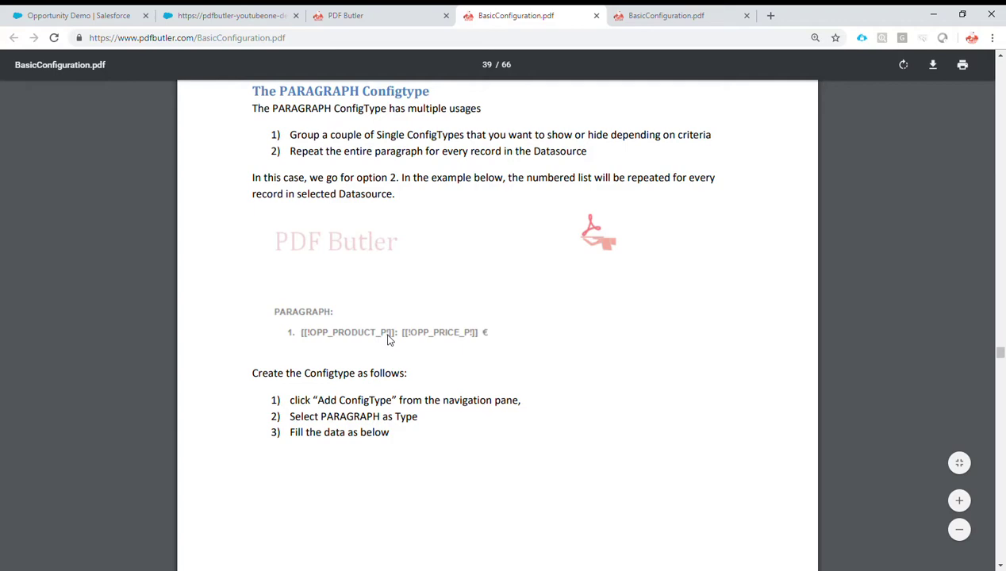
pyautogui.click(236, 16)
pyautogui.write('OPP_PRODUCT_P')
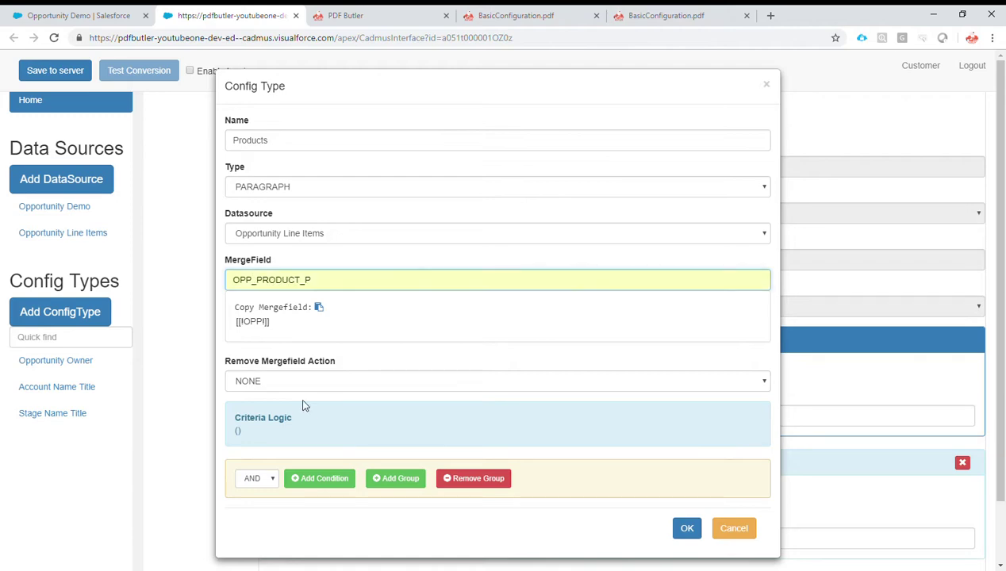
pyautogui.click(303, 404)
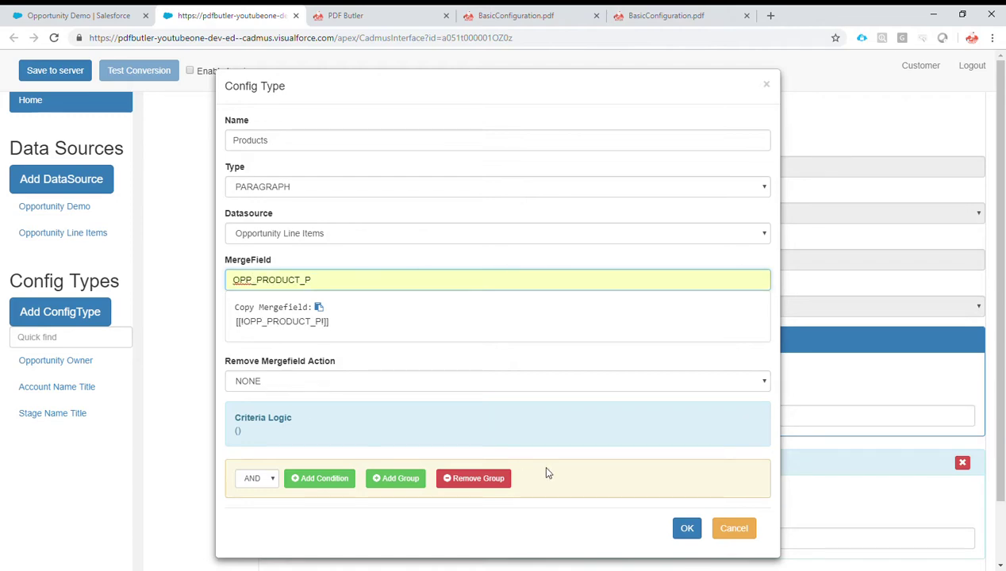
# Confirm the Products config type and jump to its details
pyautogui.click(690, 535)
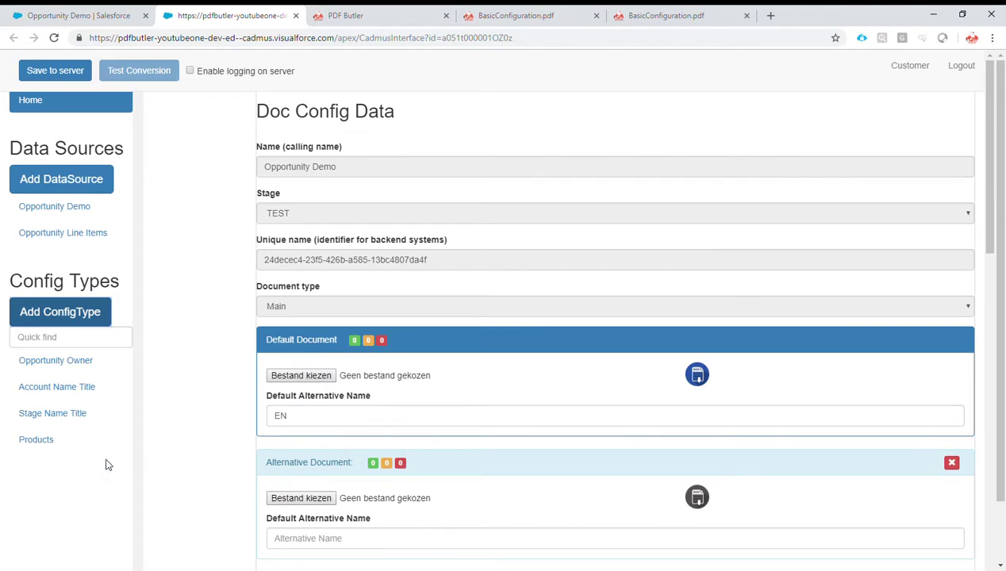
pyautogui.click(40, 441)
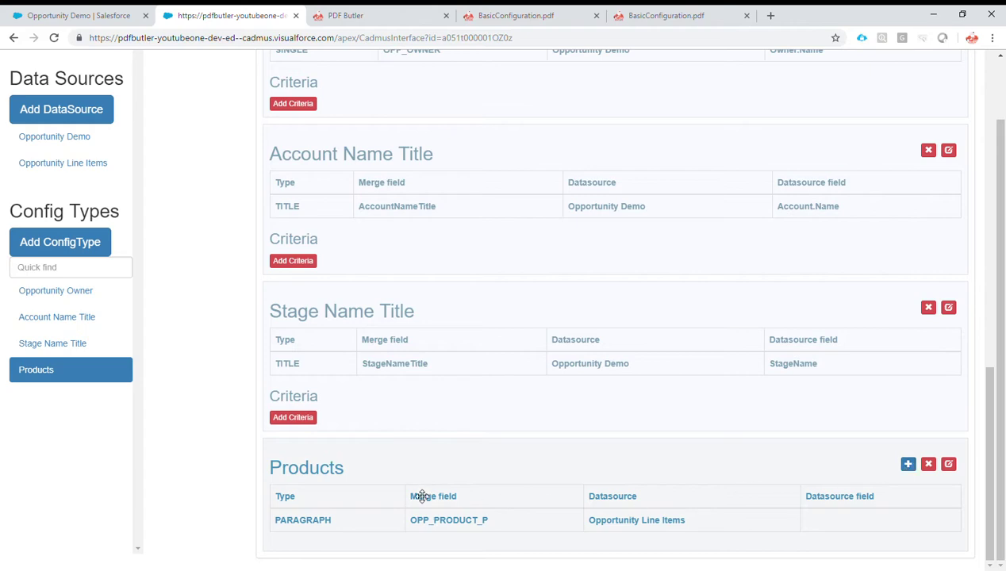
# Add a child config type under Products named OPP_PRODUCT_P
pyautogui.click(911, 470)
pyautogui.scroll(1, 343, 228)
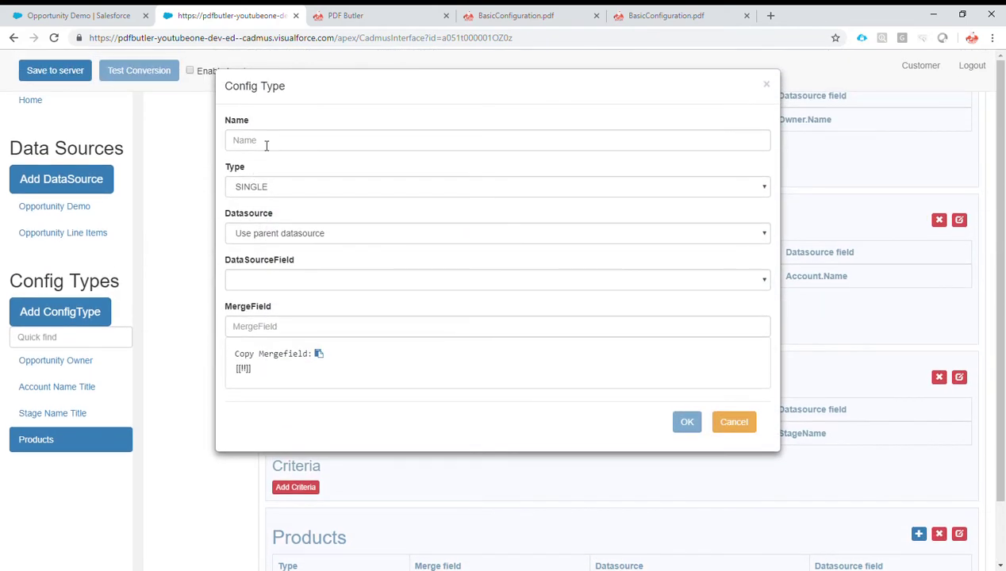
pyautogui.click(266, 145)
pyautogui.write('OPP')
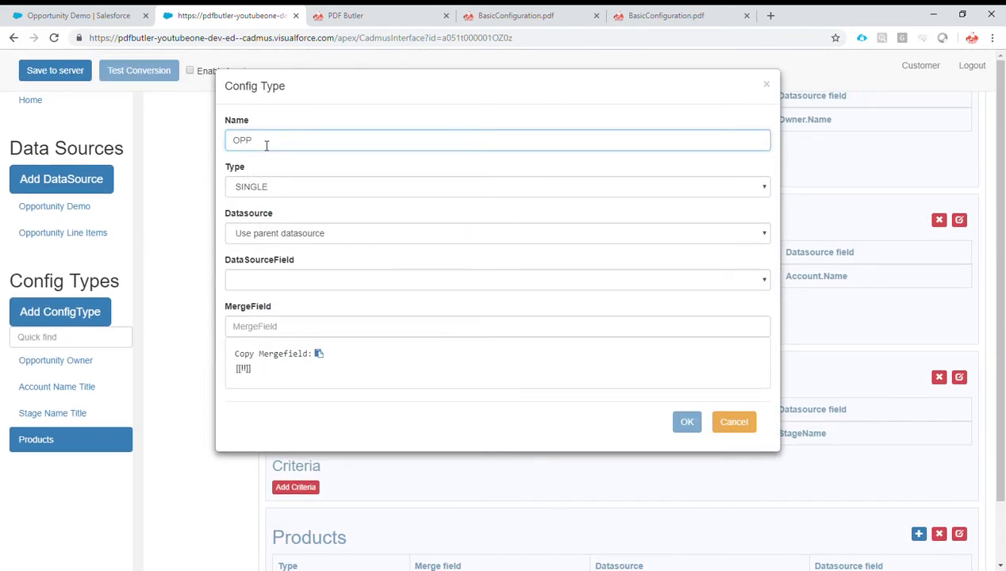
pyautogui.write('_')
pyautogui.write('PRODCUT')
pyautogui.press('BackSpace')
pyautogui.press('BackSpace')
pyautogui.moveTo(333, 143); pyautogui.dragTo(212, 140)
pyautogui.hotkey('ctrl', 'c')
# Map it to Product2.Name with merge field OPP_PRODUCT_P, check the guide, and confirm
pyautogui.click(282, 286)
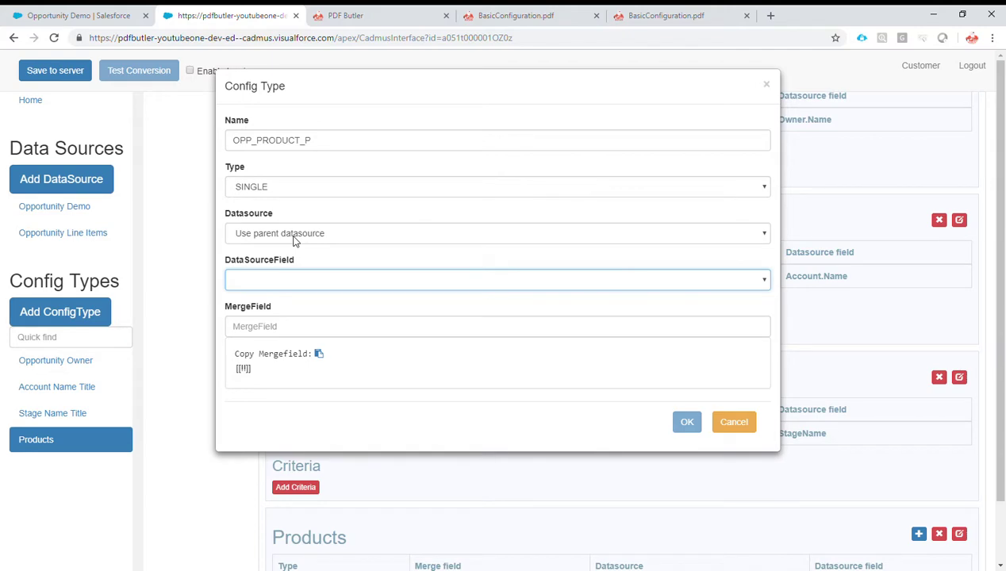
pyautogui.click(308, 354)
pyautogui.click(272, 326)
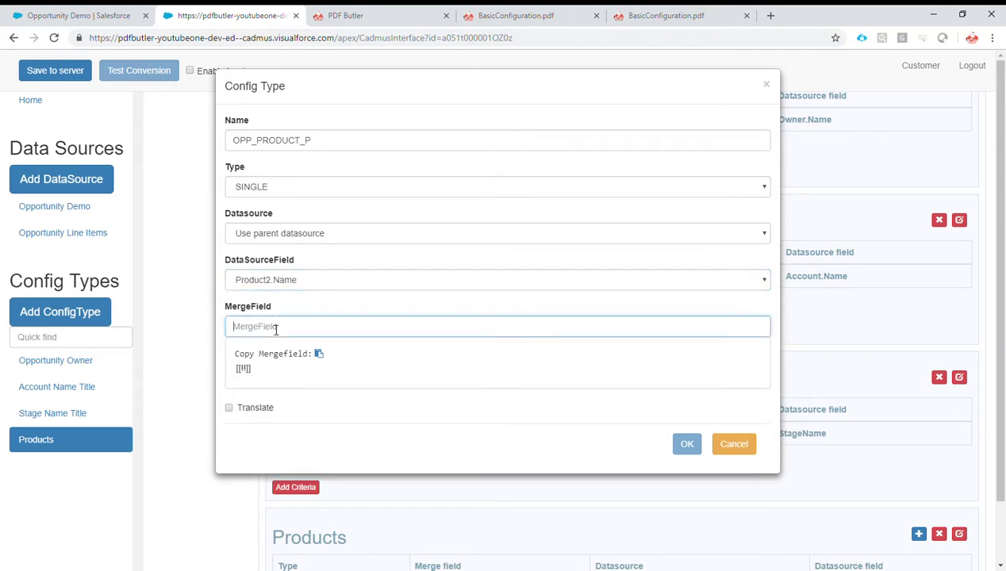
pyautogui.hotkey('ctrl', 'v')
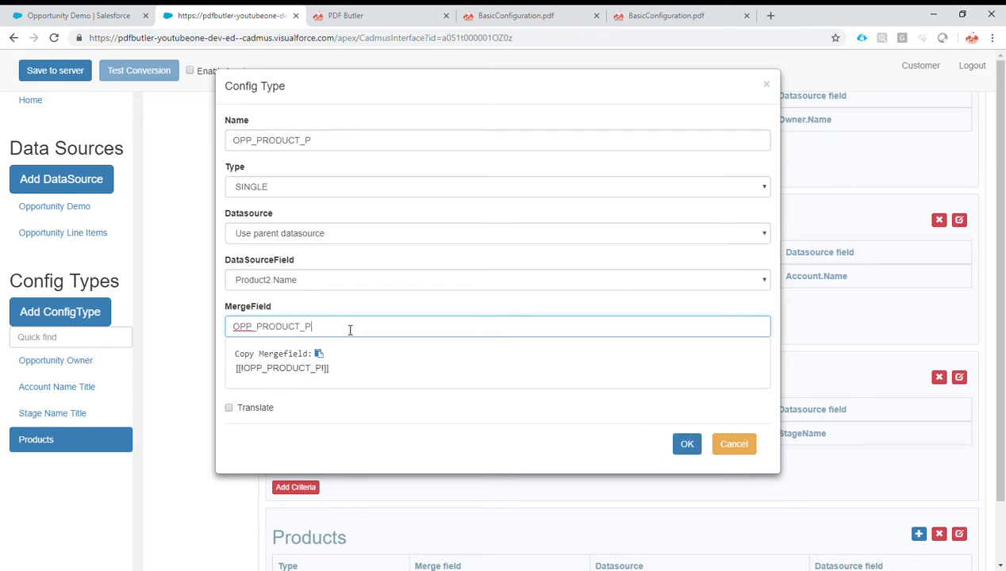
pyautogui.click(500, 16)
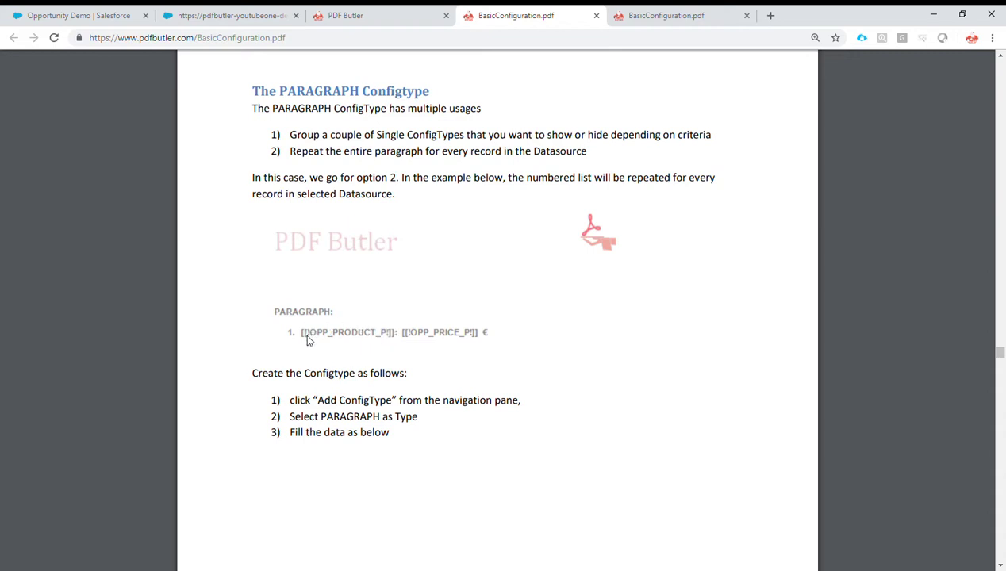
pyautogui.click(243, 19)
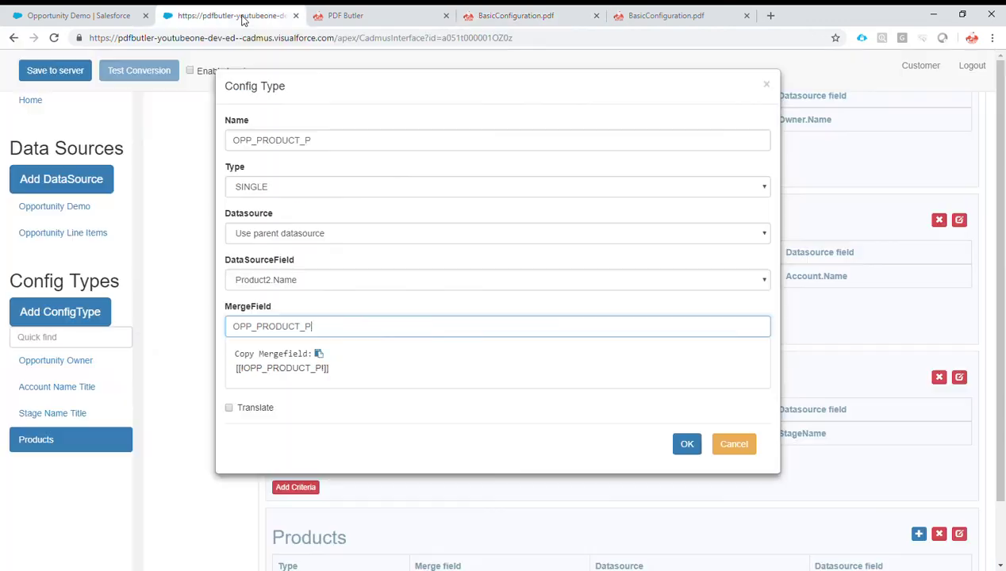
pyautogui.click(687, 444)
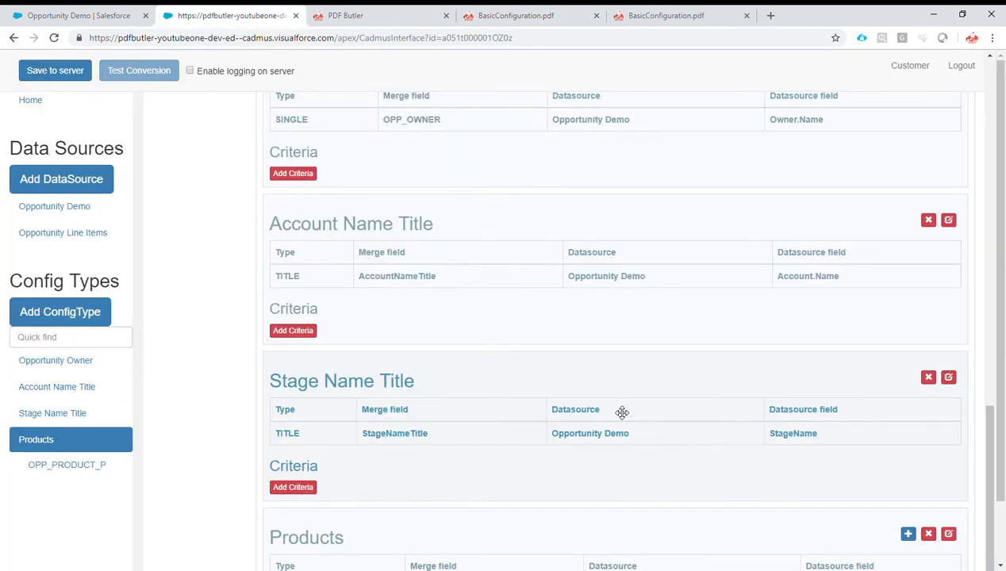
# Add another child config type under Products named OPP_PRICE_P
pyautogui.scroll(-2, 619, 410)
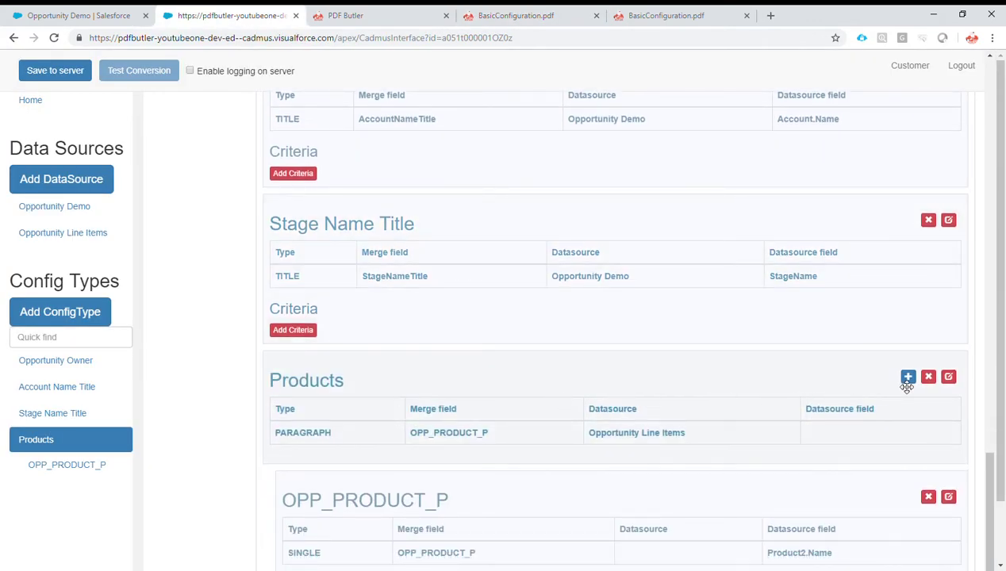
pyautogui.click(907, 377)
pyautogui.click(288, 142)
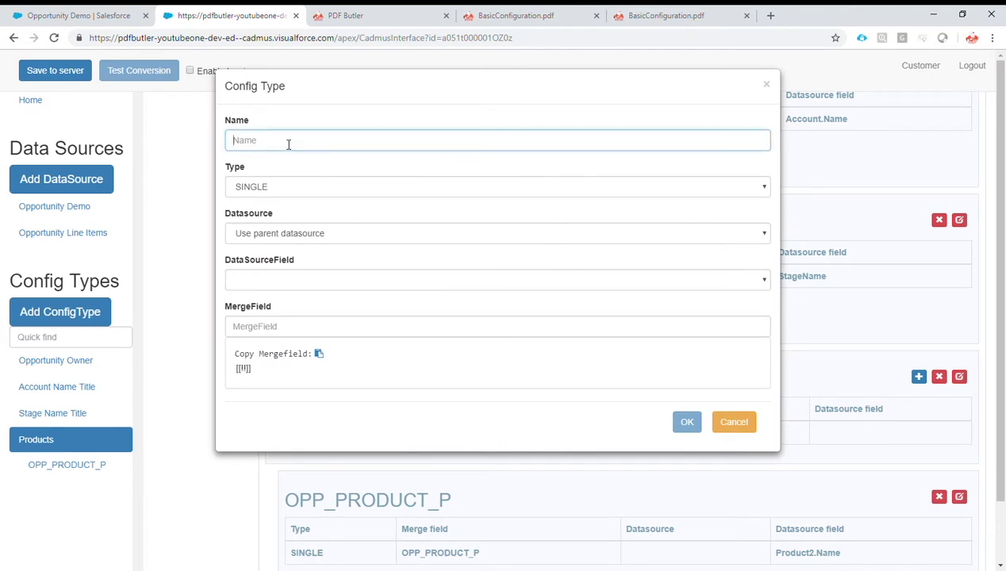
pyautogui.write('OP')
pyautogui.click(271, 163)
pyautogui.press('BackSpace')
pyautogui.press('BackSpace')
pyautogui.moveTo(318, 140); pyautogui.dragTo(211, 144)
pyautogui.hotkey('ctrl', 'c')
# Map it to UnitPrice with no formatting and merge field OPP_PRICE_P, then save the config to the server
pyautogui.click(290, 275)
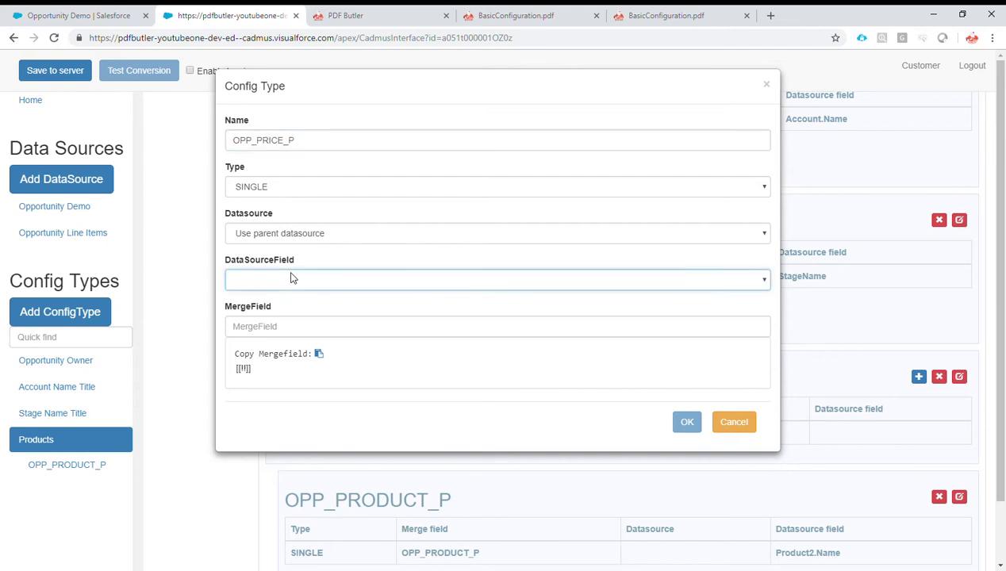
pyautogui.click(272, 321)
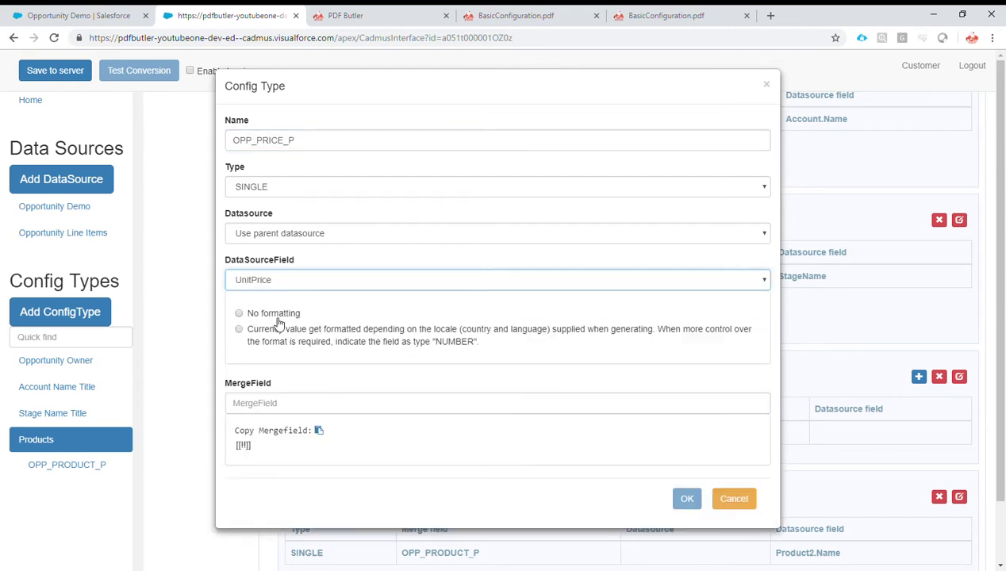
pyautogui.click(270, 314)
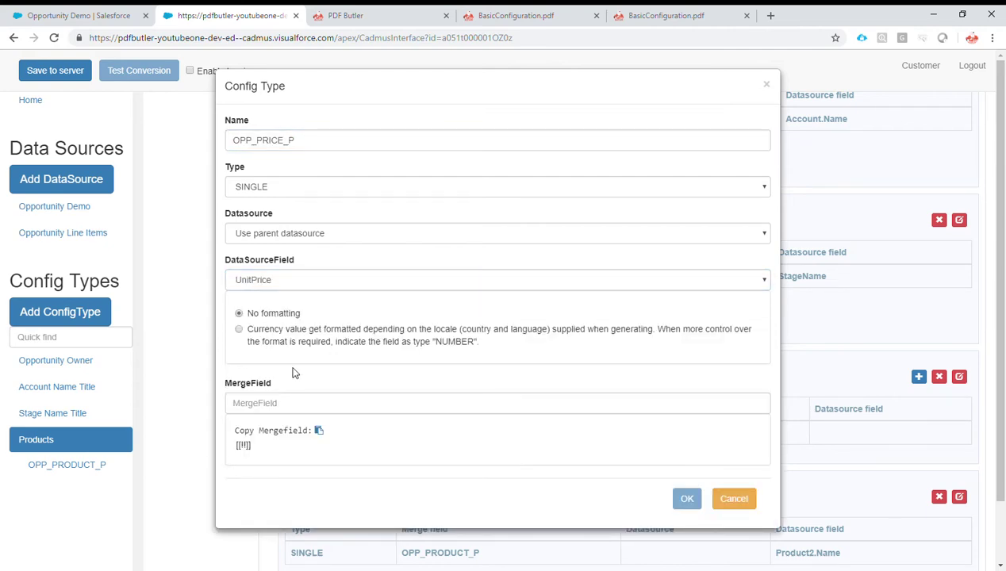
pyautogui.click(284, 403)
pyautogui.hotkey('ctrl', 'v')
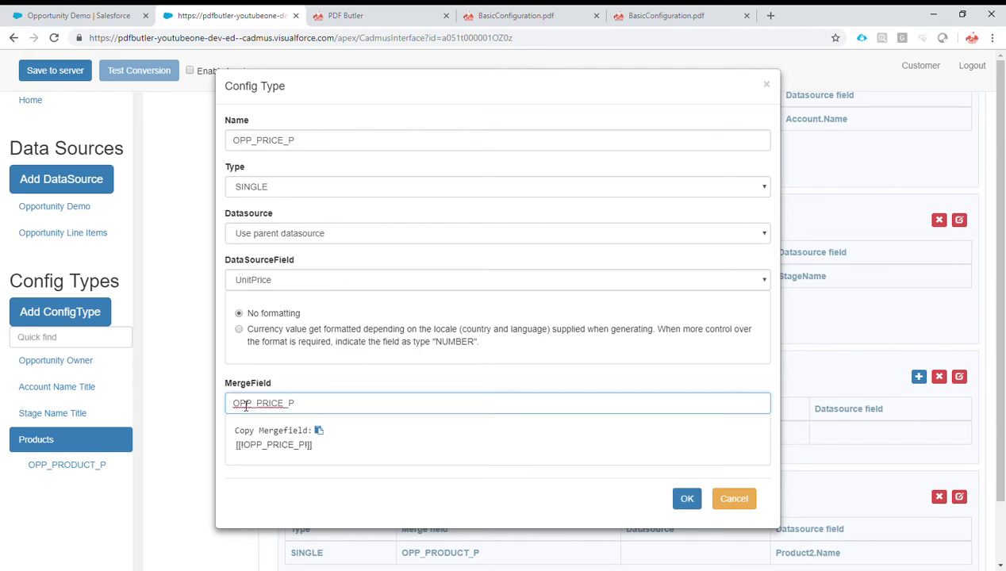
pyautogui.click(692, 503)
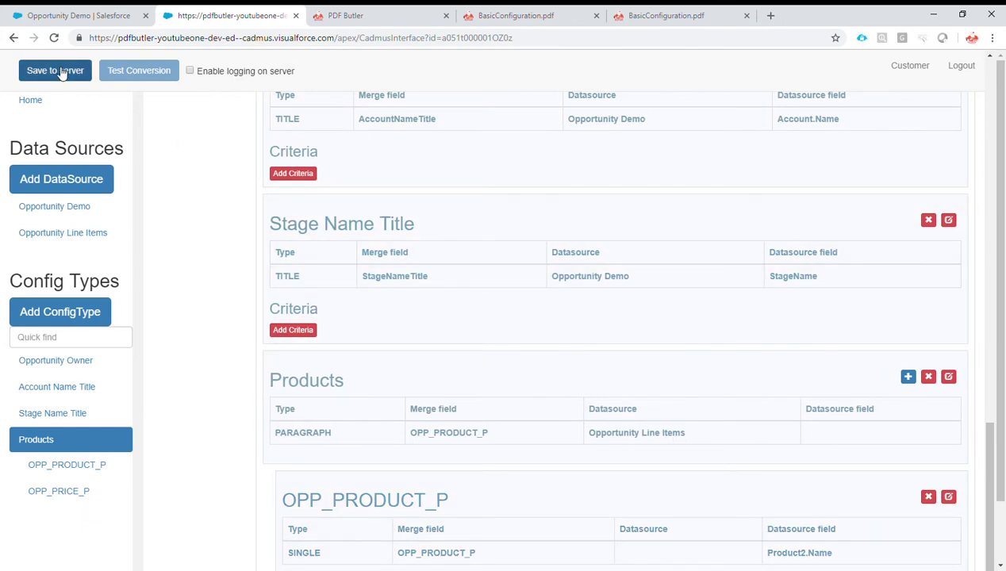
pyautogui.click(60, 72)
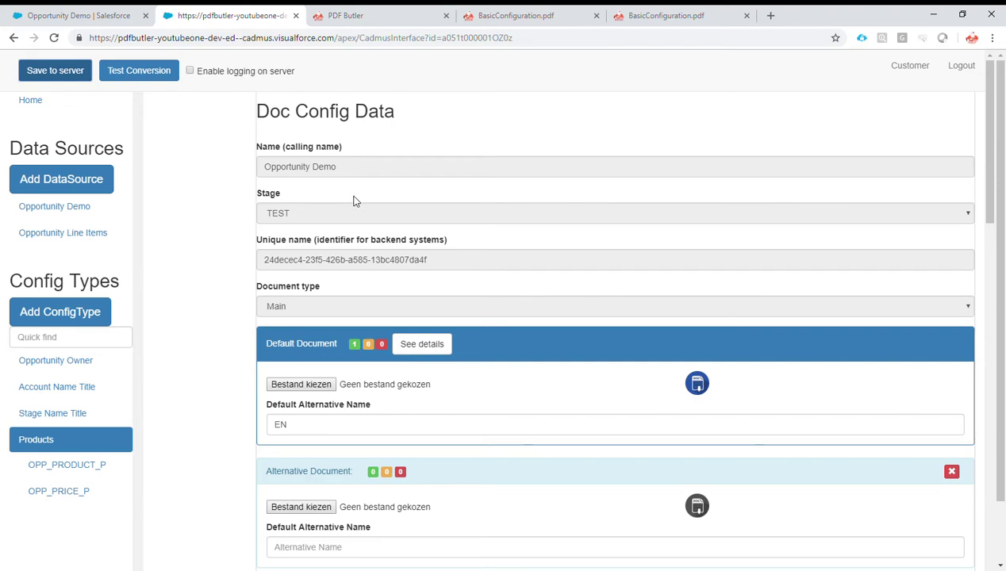
pyautogui.click(88, 16)
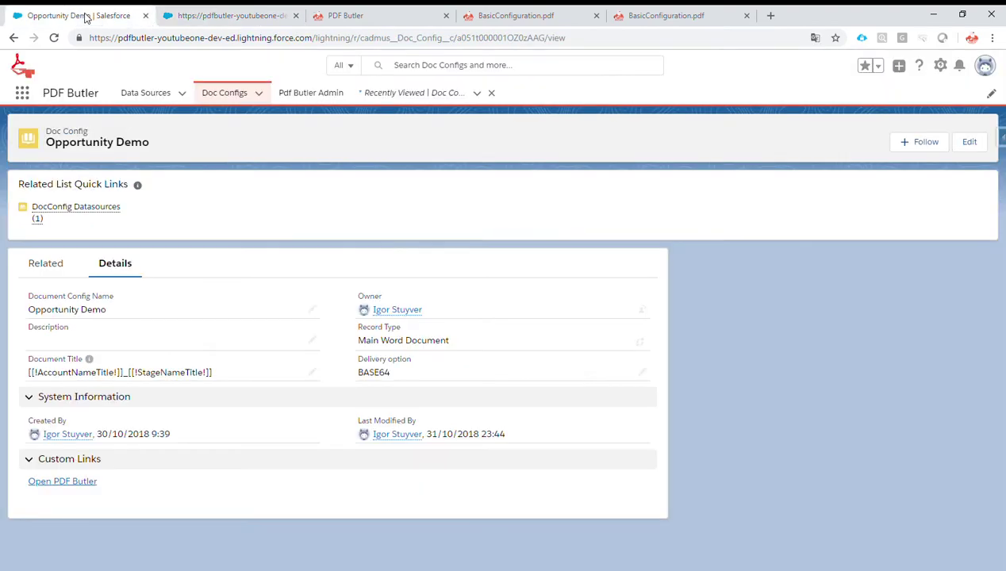
# Open the Pyramid Emergency Generators opportunity and generate its Opportunity Demo PDF
pyautogui.click(399, 97)
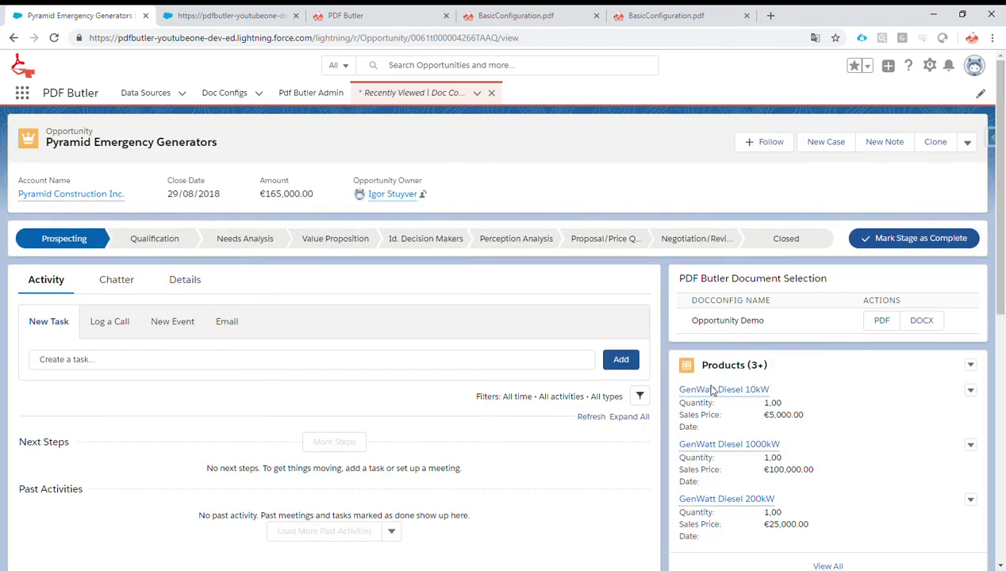
pyautogui.scroll(-1, 733, 400)
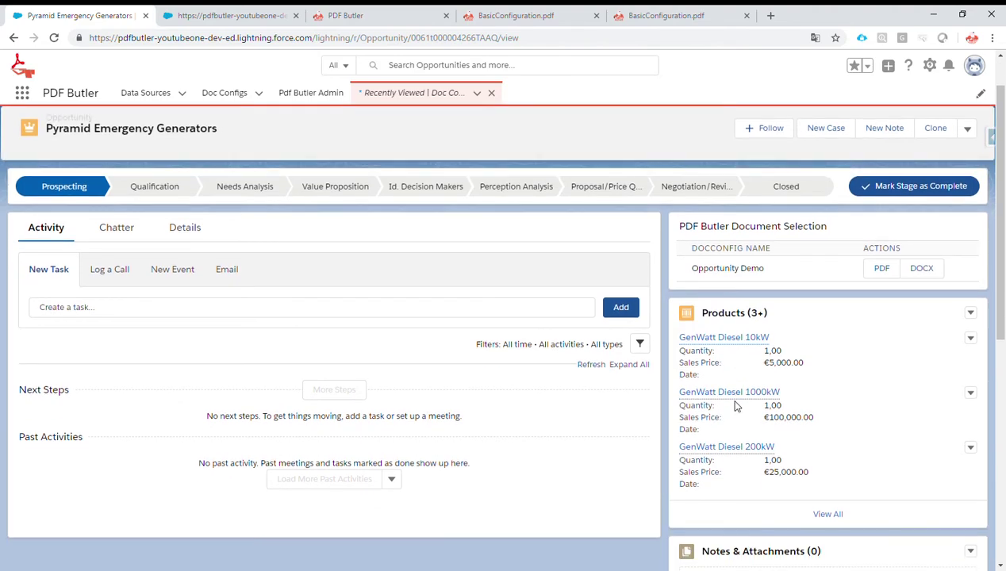
pyautogui.scroll(1, 742, 341)
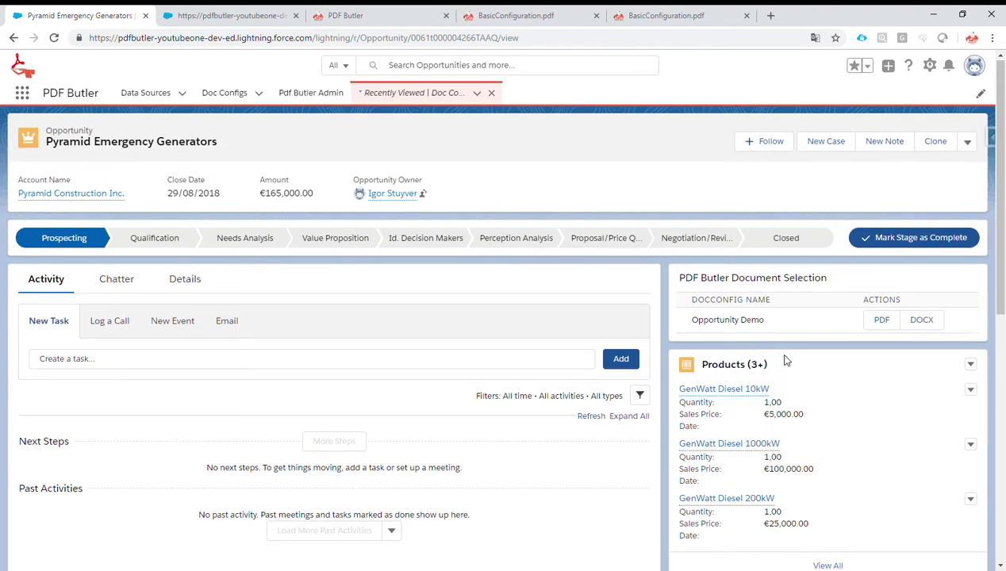
pyautogui.click(883, 321)
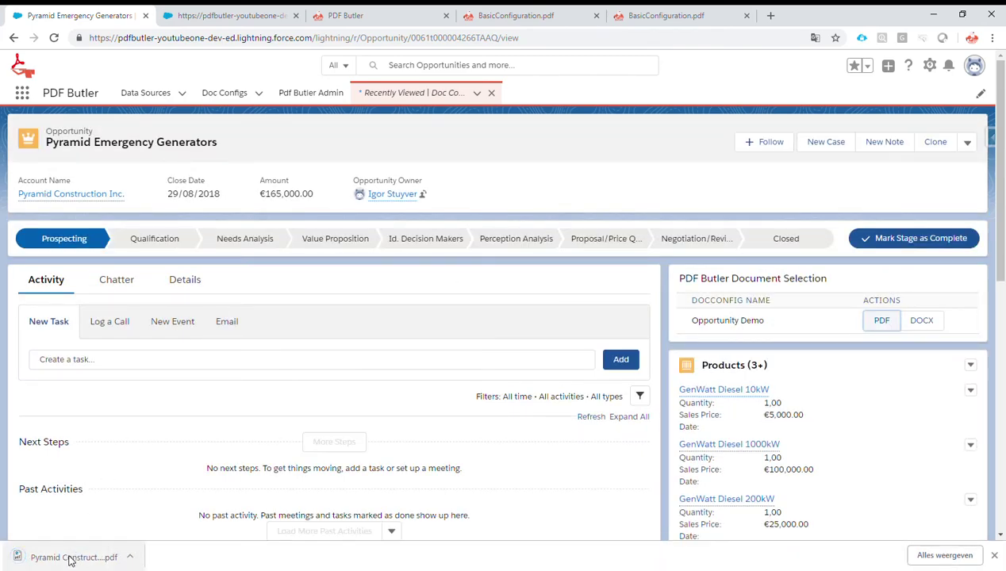
# Open the downloaded PDF and inspect the five repeated product and euro price lines in PARAGRAPH
pyautogui.click(69, 558)
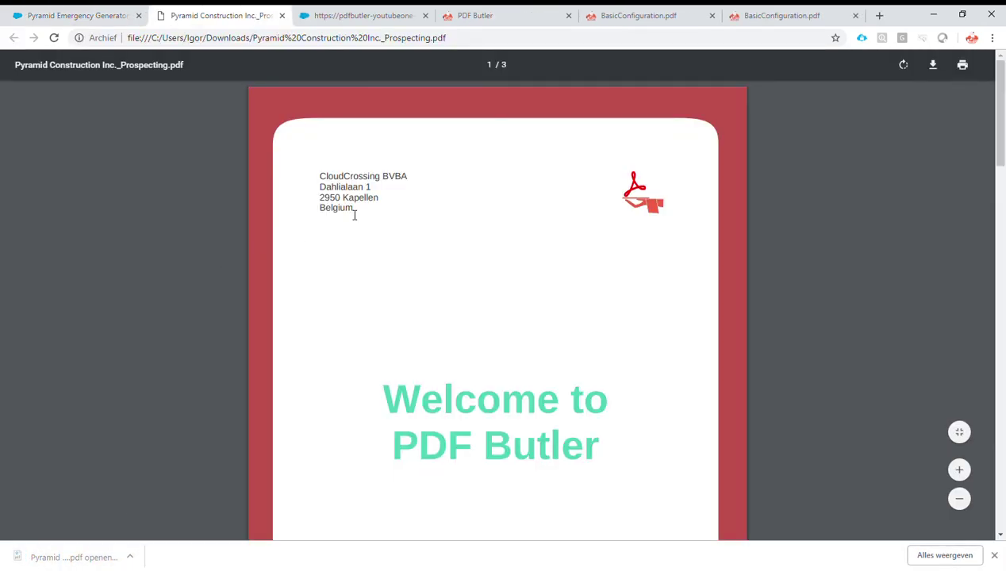
pyautogui.scroll(-1, 409, 168)
pyautogui.scroll(-3, 409, 167)
pyautogui.moveTo(424, 321); pyautogui.dragTo(501, 329)
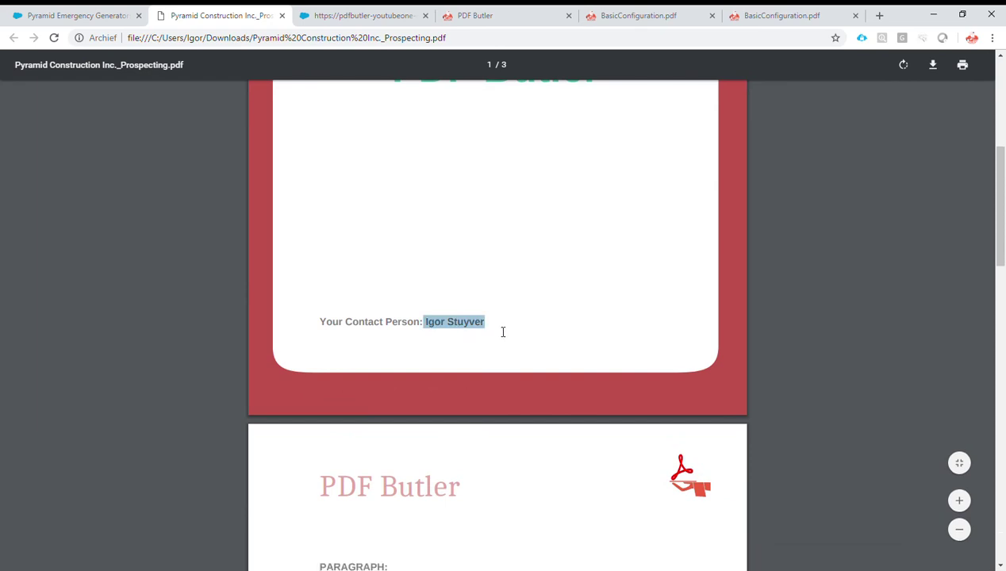
pyautogui.scroll(-3, 498, 293)
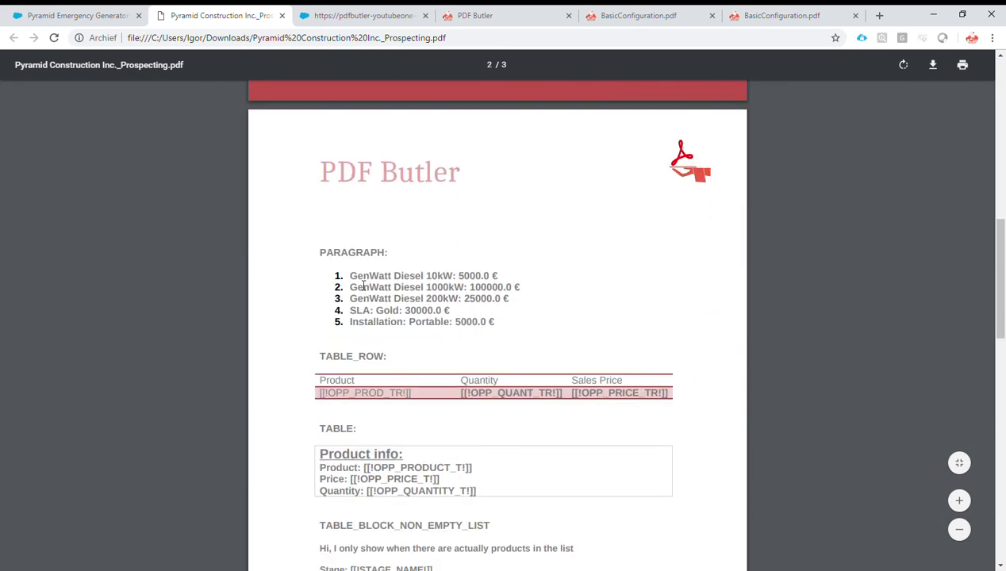
pyautogui.moveTo(320, 254); pyautogui.dragTo(510, 287)
pyautogui.click(528, 293)
pyautogui.moveTo(365, 325); pyautogui.dragTo(501, 327)
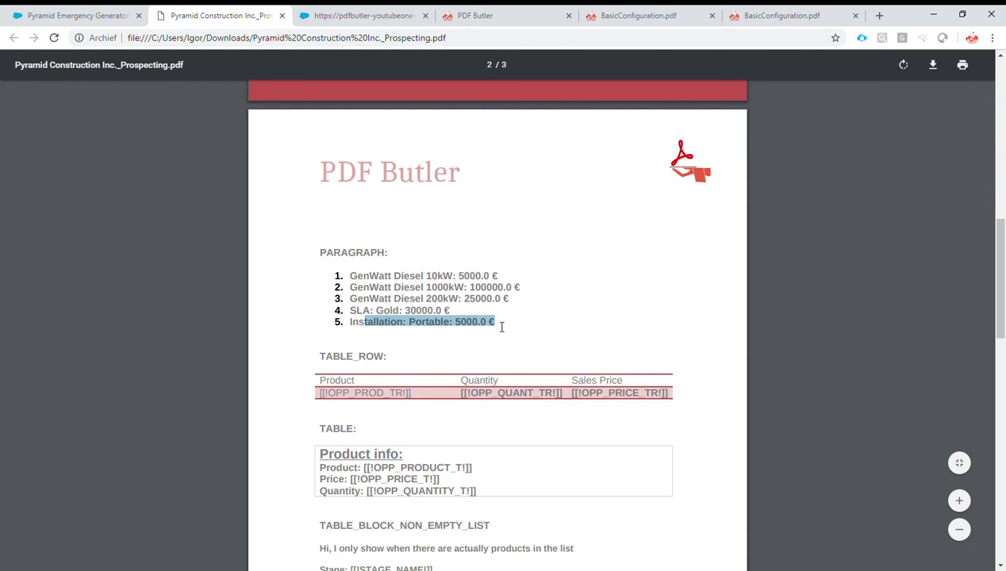
pyautogui.click(507, 327)
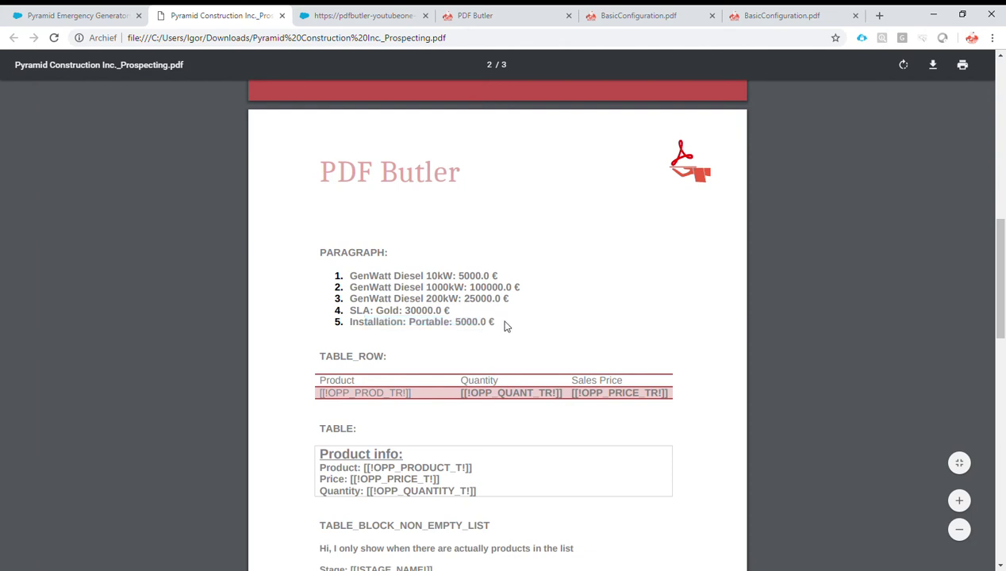